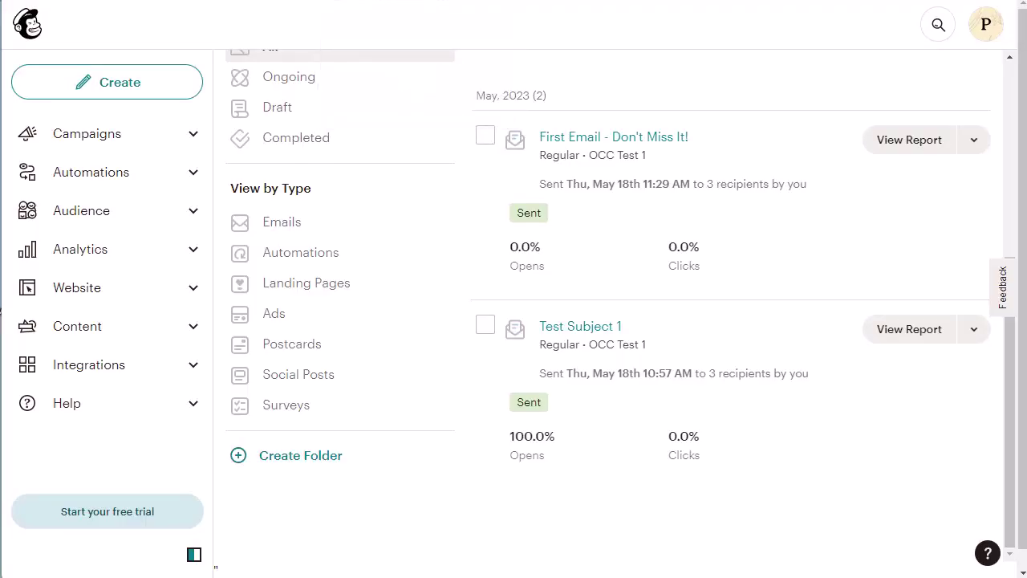
Create a campaign folder called Newsletters on the Campaigns page
{"action": "scroll", "coordinate": [438, 156], "scroll_direction": "up", "scroll_amount": 5}
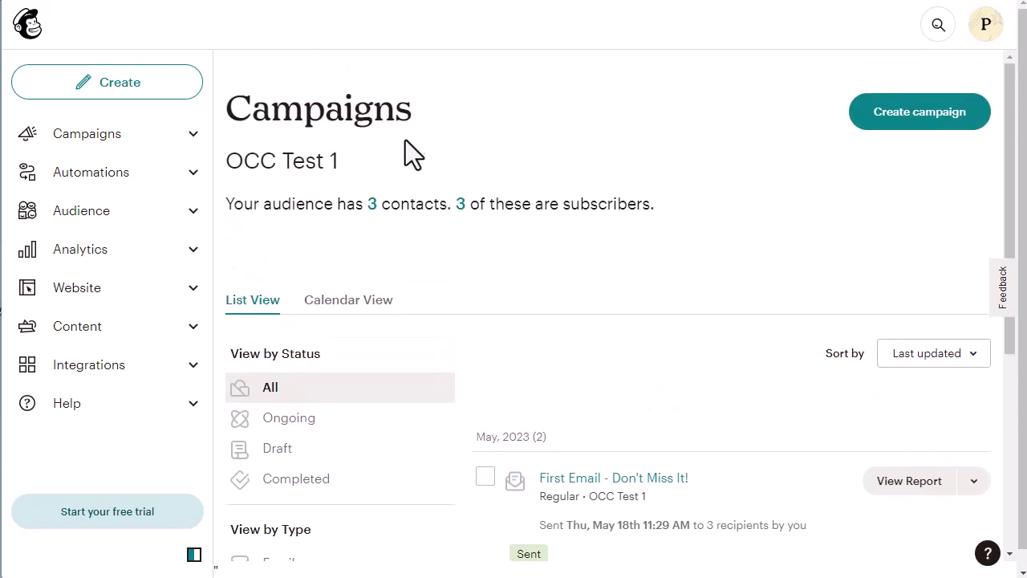
{"action": "left_click", "coordinate": [112, 140]}
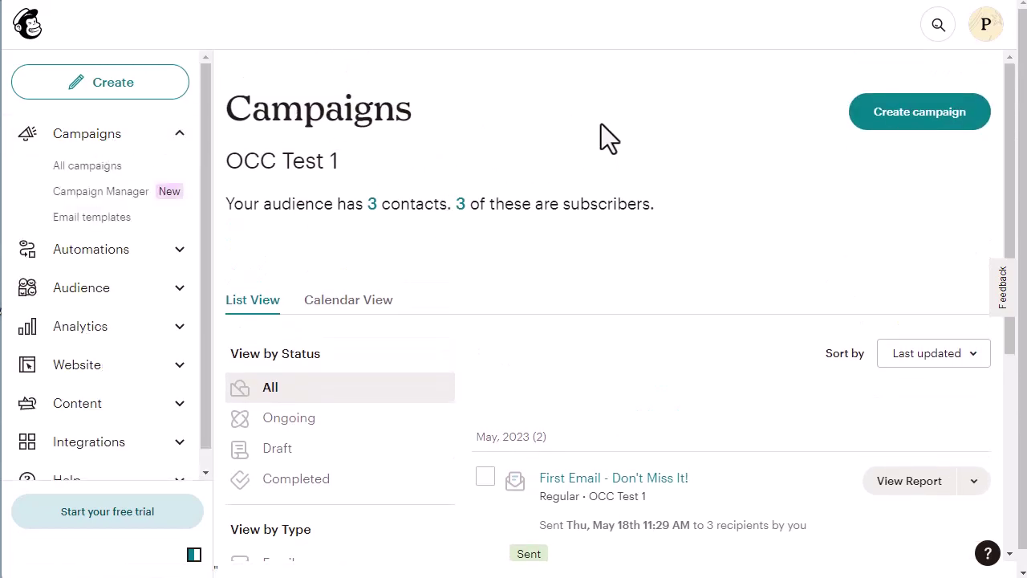
{"action": "scroll", "coordinate": [602, 138], "scroll_direction": "down", "scroll_amount": 3}
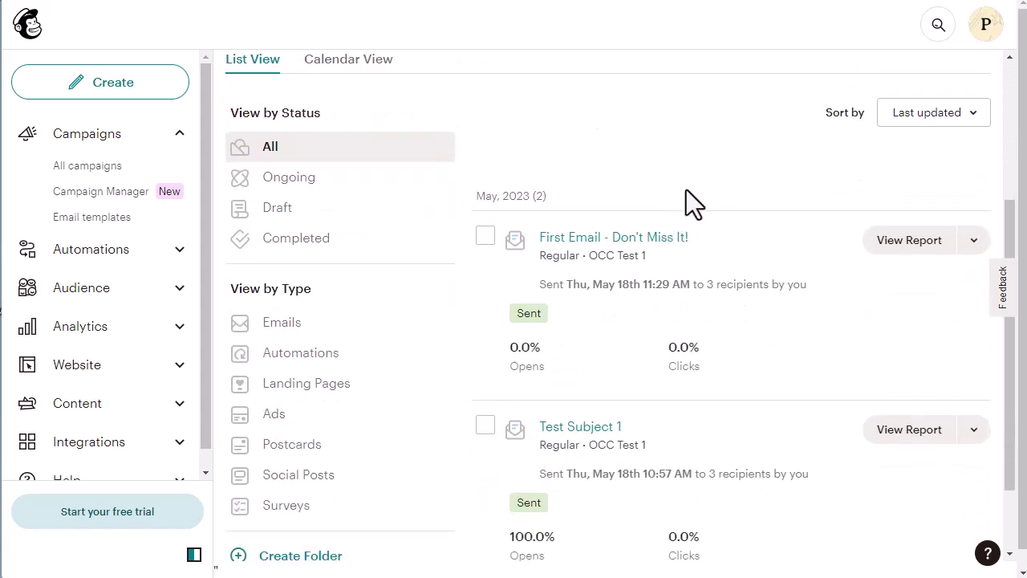
{"action": "scroll", "coordinate": [682, 196], "scroll_direction": "down", "scroll_amount": 1}
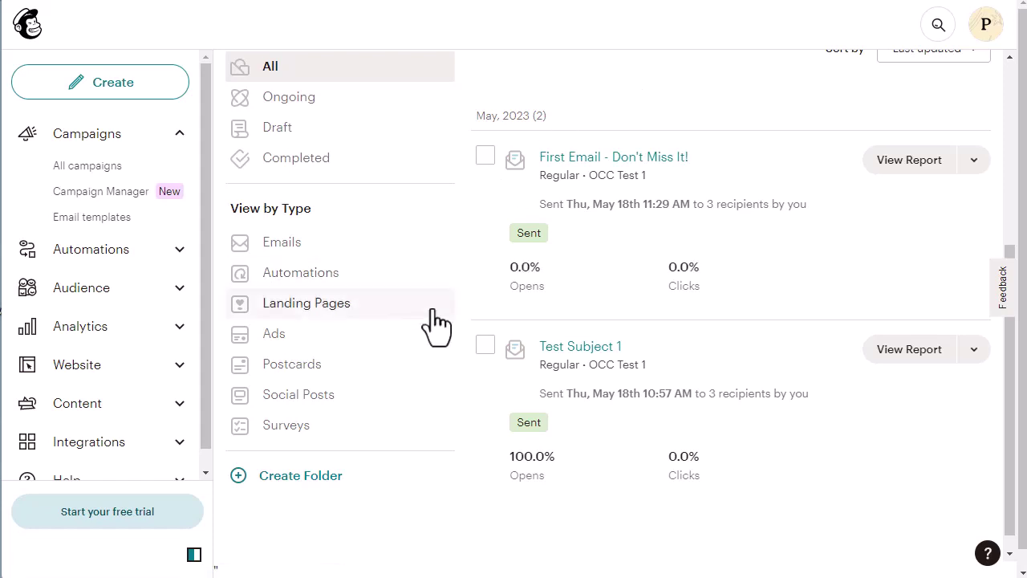
{"action": "left_click", "coordinate": [285, 482]}
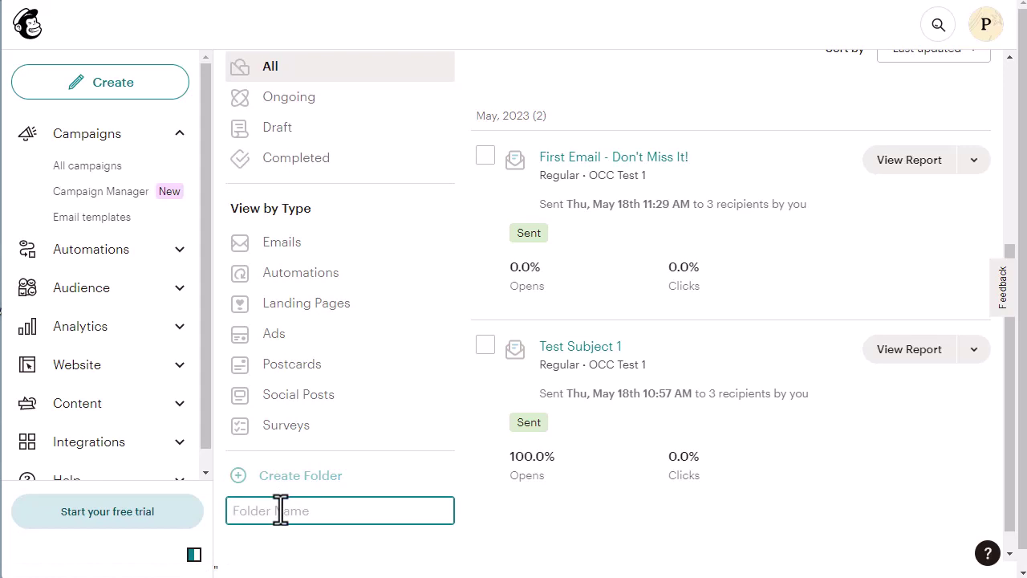
{"action": "type", "text": "Newsletters"}
{"action": "key", "text": "Return"}
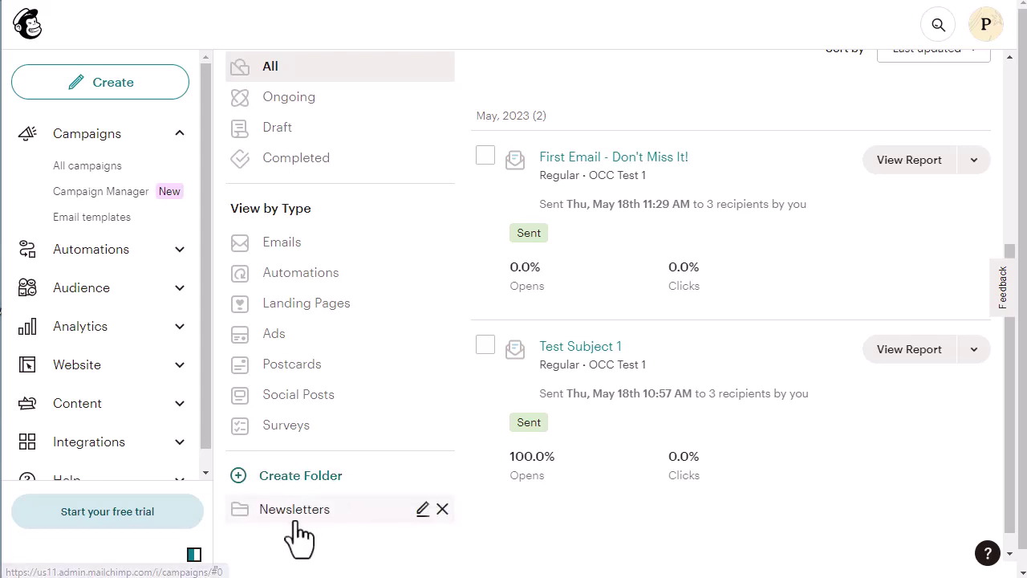
Move the First Email - Don't Miss It! and Test Subject 1 campaigns into the Newsletters folder
{"action": "left_click", "coordinate": [485, 159]}
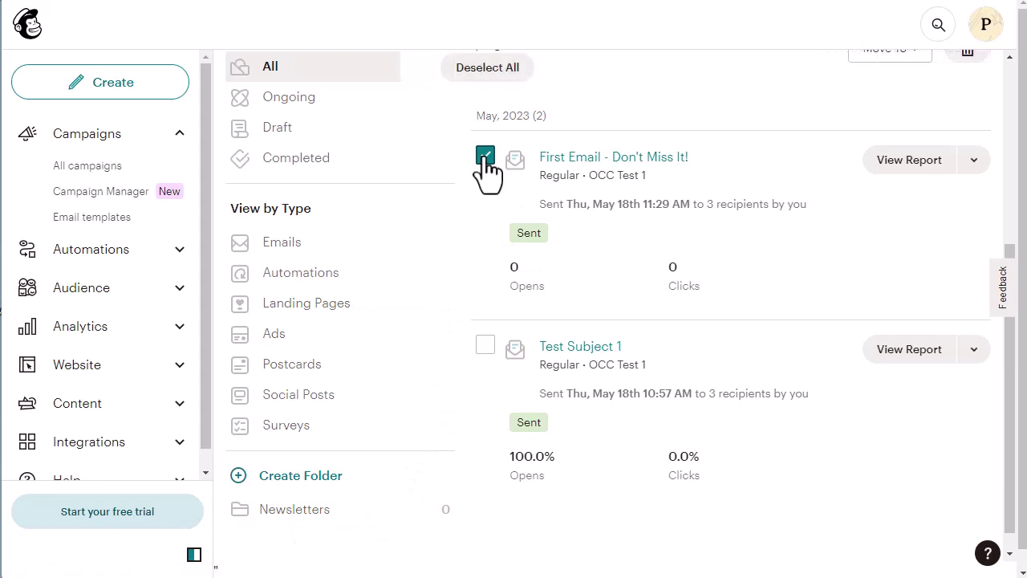
{"action": "left_click", "coordinate": [485, 347]}
{"action": "scroll", "coordinate": [825, 268], "scroll_direction": "up", "scroll_amount": 1}
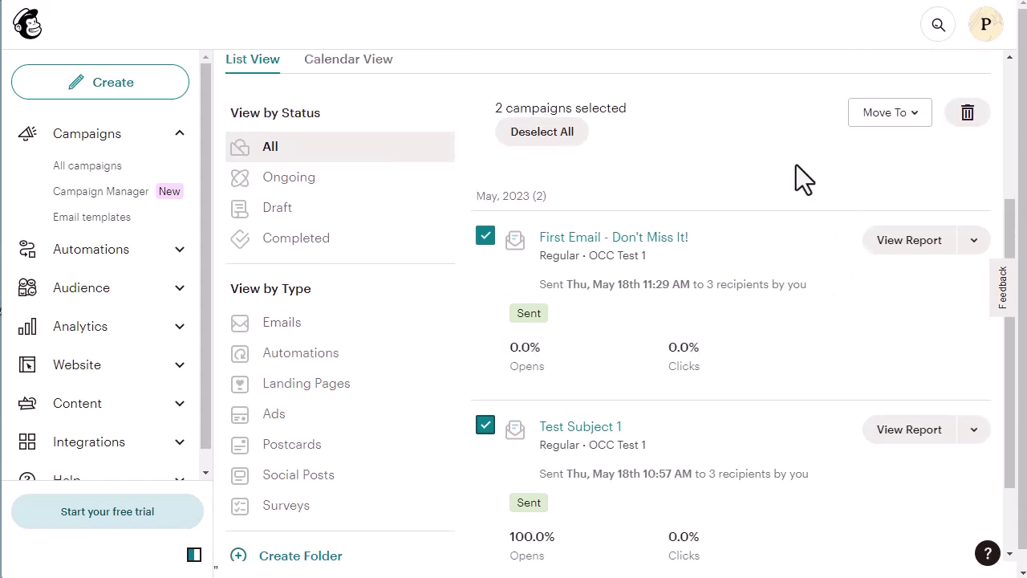
{"action": "left_click", "coordinate": [915, 135]}
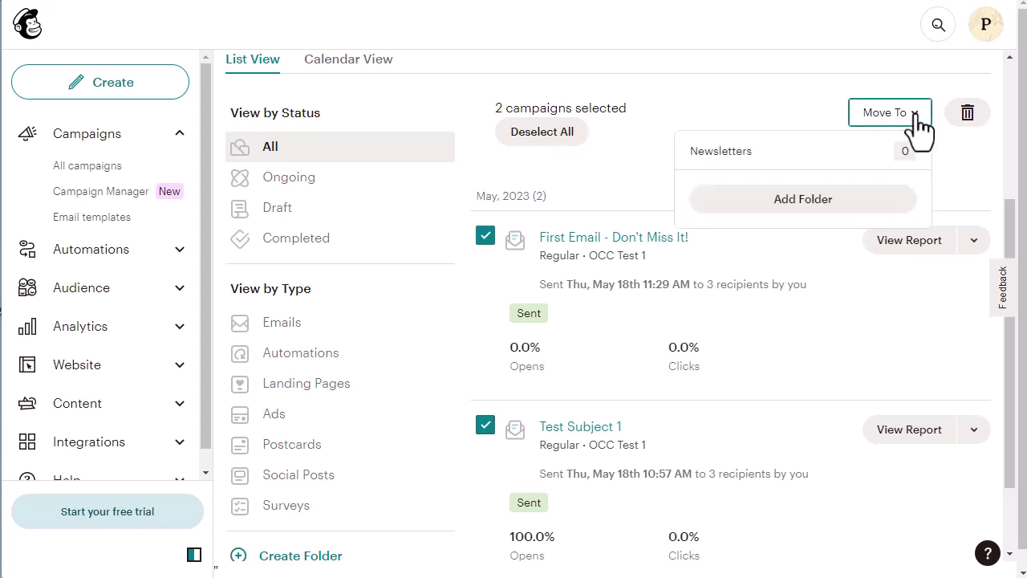
{"action": "left_click", "coordinate": [722, 152]}
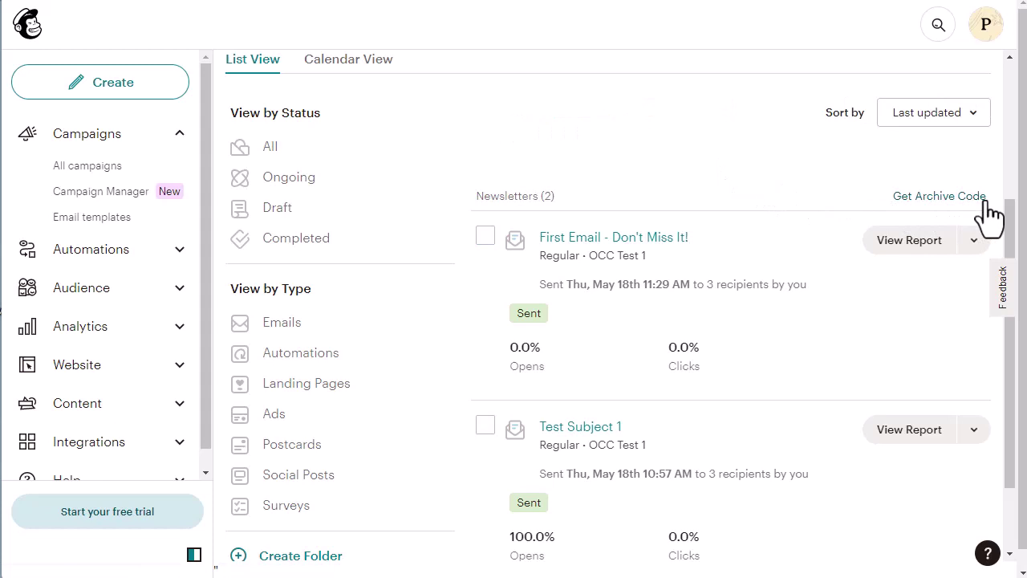
Get the archive code for the Newsletters folder and copy the entire snippet
{"action": "left_click", "coordinate": [931, 205]}
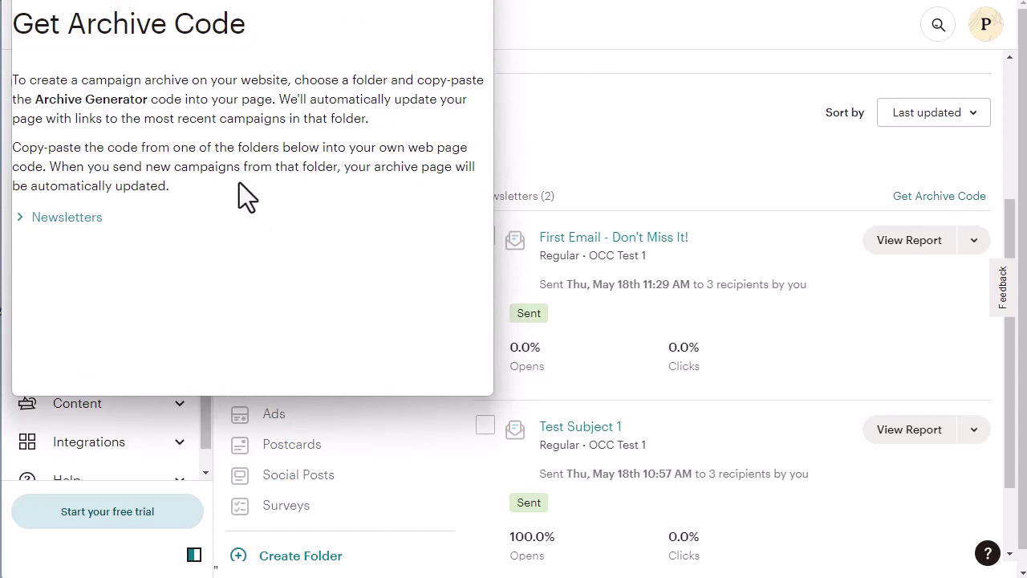
{"action": "left_click", "coordinate": [69, 224]}
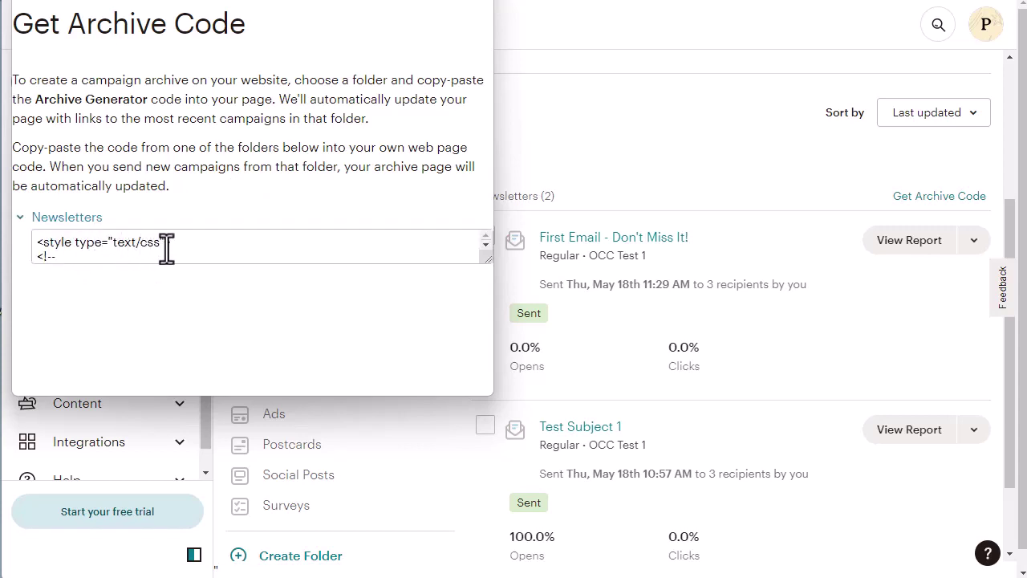
{"action": "left_click", "coordinate": [230, 254]}
{"action": "key", "text": "Right"}
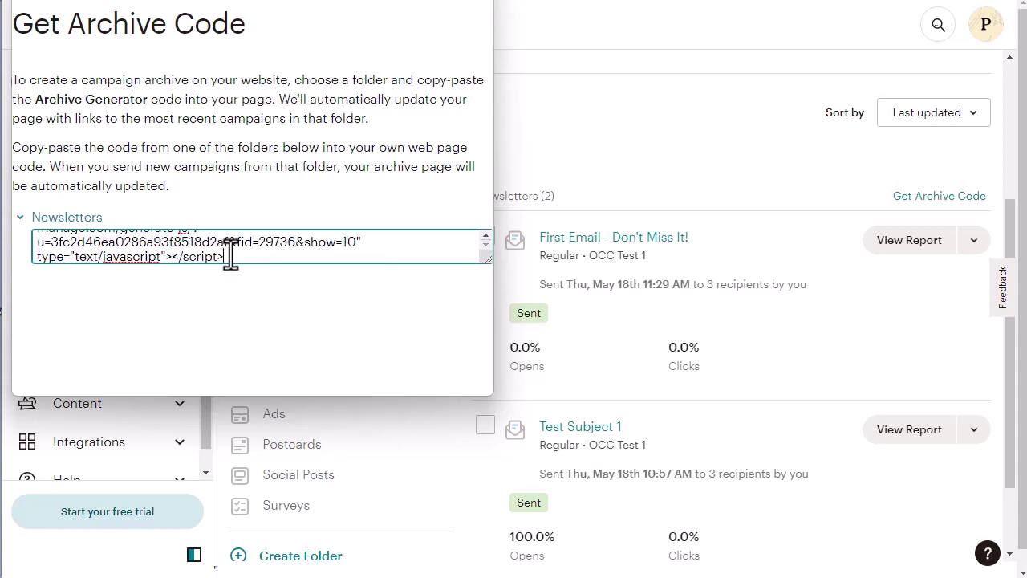
{"action": "key", "text": "Up"}
{"action": "key", "text": "Up"}
{"action": "key", "text": "Up"}
{"action": "key", "text": "Up"}
{"action": "key", "text": "Up"}
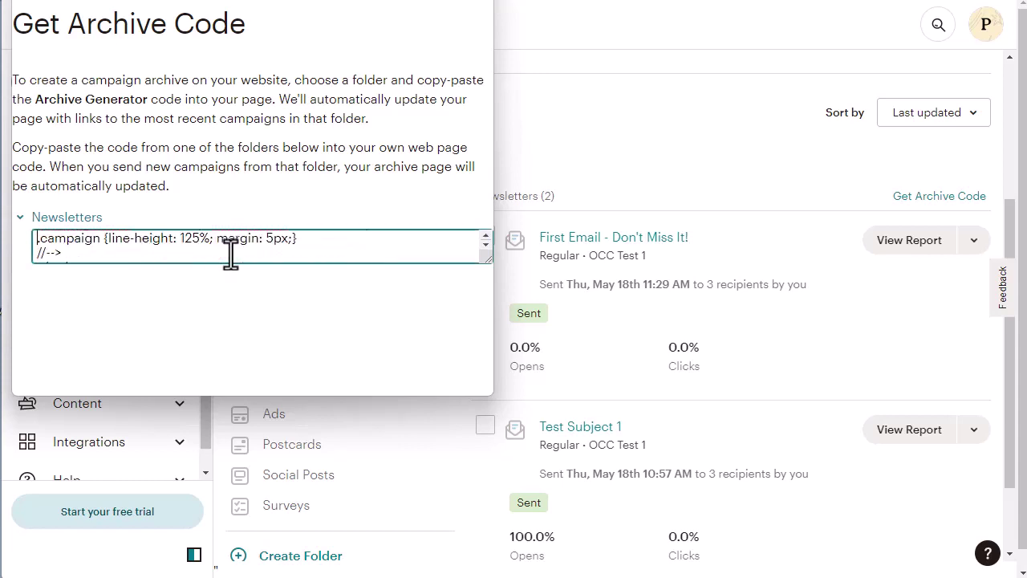
{"action": "left_click", "coordinate": [210, 252]}
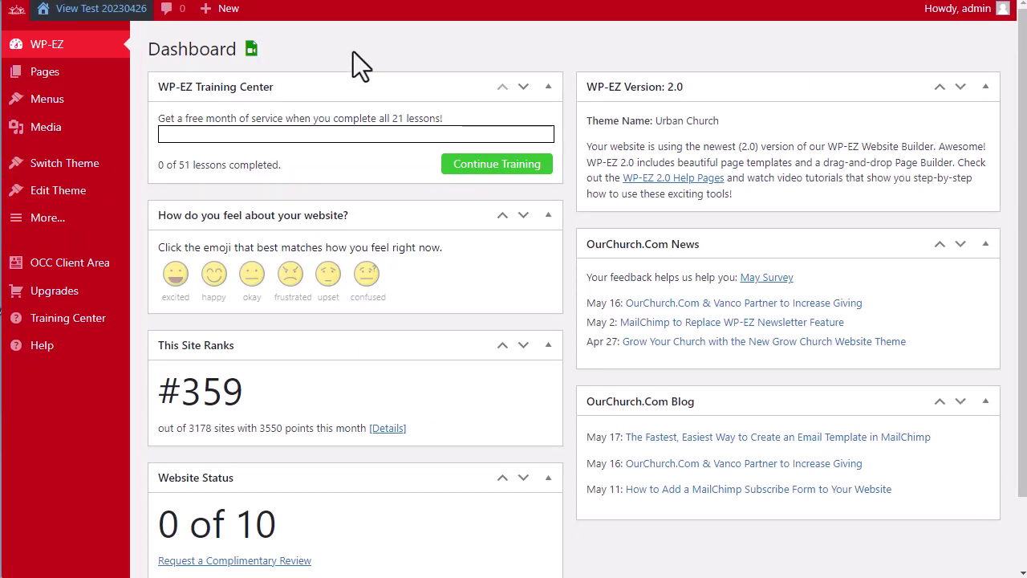
From the WP-EZ dashboard, open the website in a new tab and start Page Builder on its News page
{"action": "right_click", "coordinate": [83, 13]}
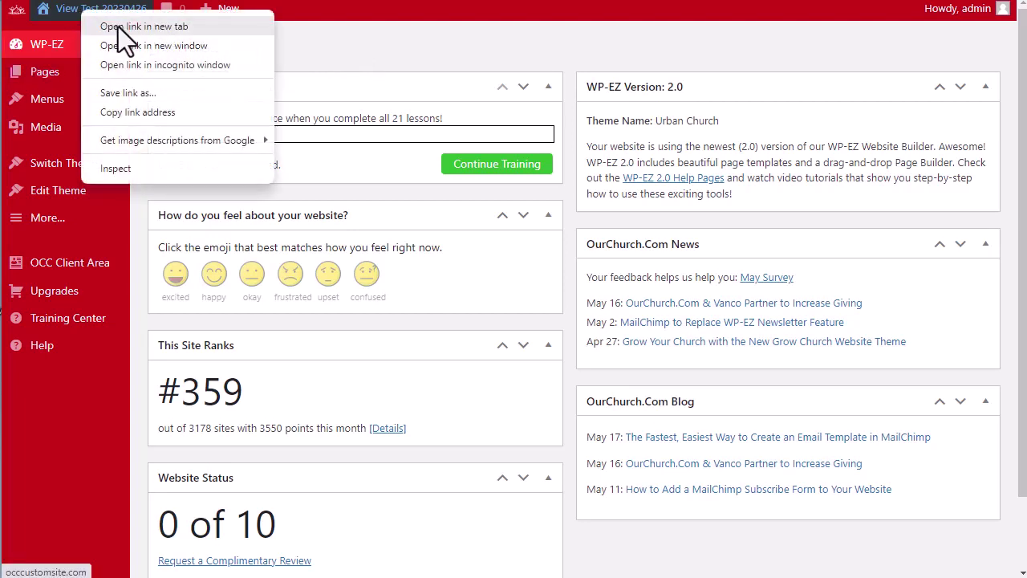
{"action": "left_click", "coordinate": [118, 26]}
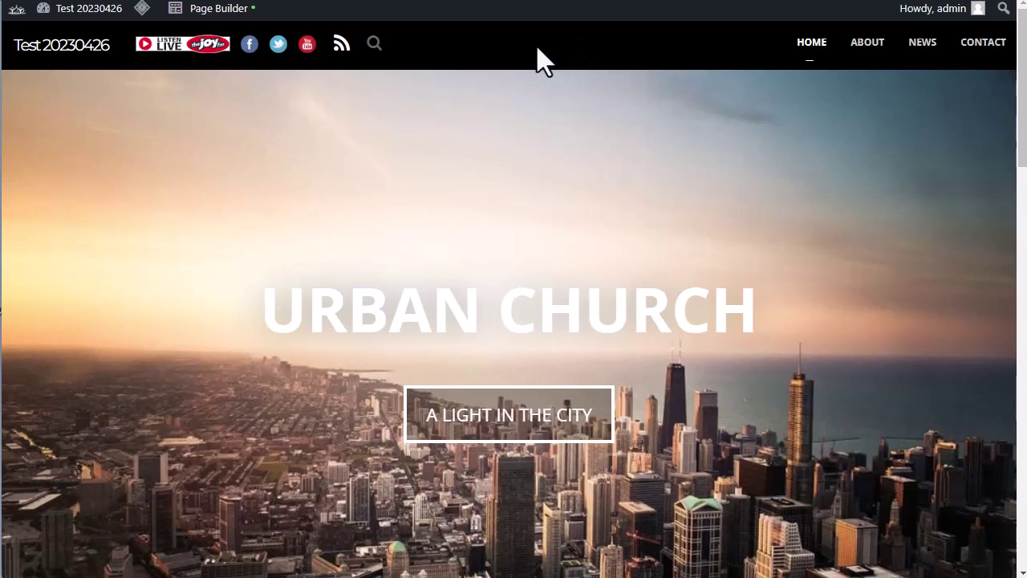
{"action": "left_click", "coordinate": [923, 46]}
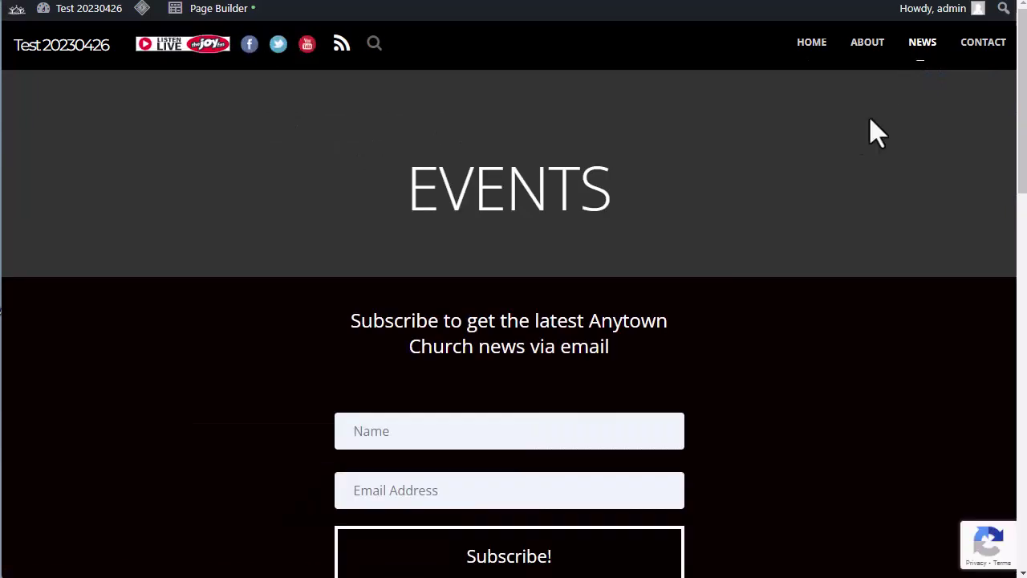
{"action": "left_click", "coordinate": [210, 21]}
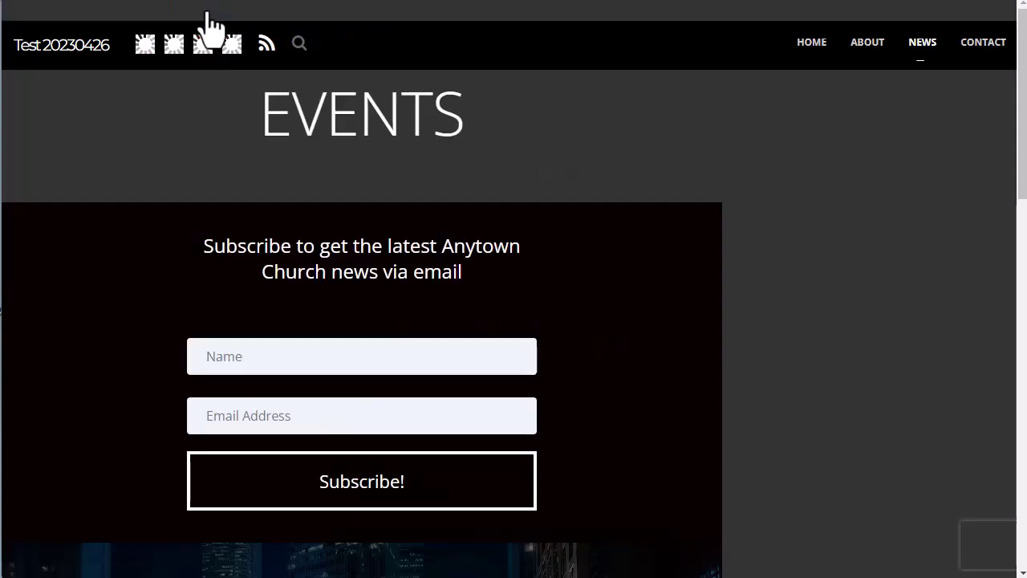
Add an HTML module below the Subscribe! form, paste the copied archive code into it and save the module
{"action": "scroll", "coordinate": [802, 252], "scroll_direction": "down", "scroll_amount": 2}
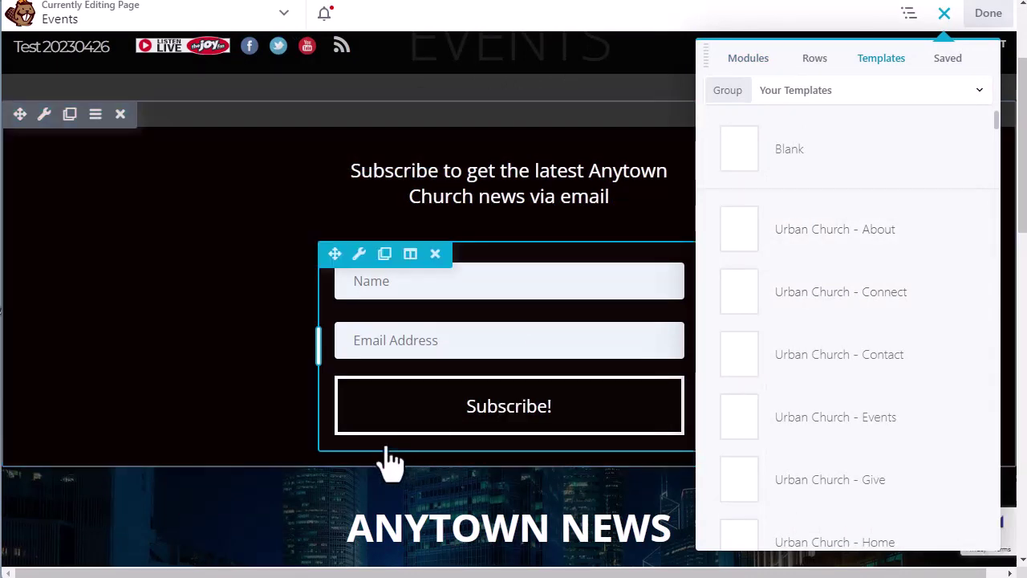
{"action": "left_click", "coordinate": [751, 61]}
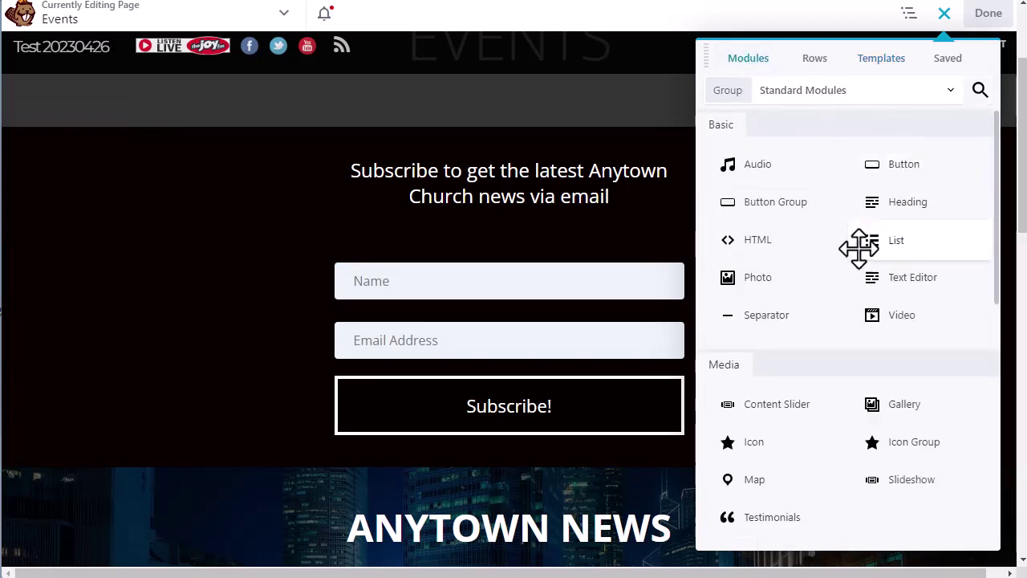
{"action": "left_click_drag", "start_coordinate": [803, 244], "coordinate": [491, 509]}
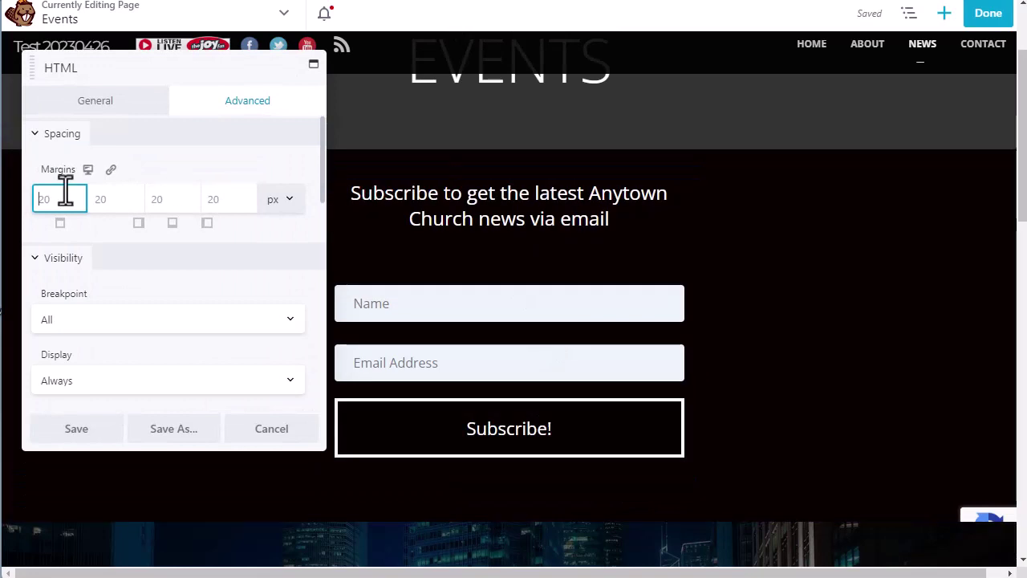
{"action": "left_click", "coordinate": [103, 104]}
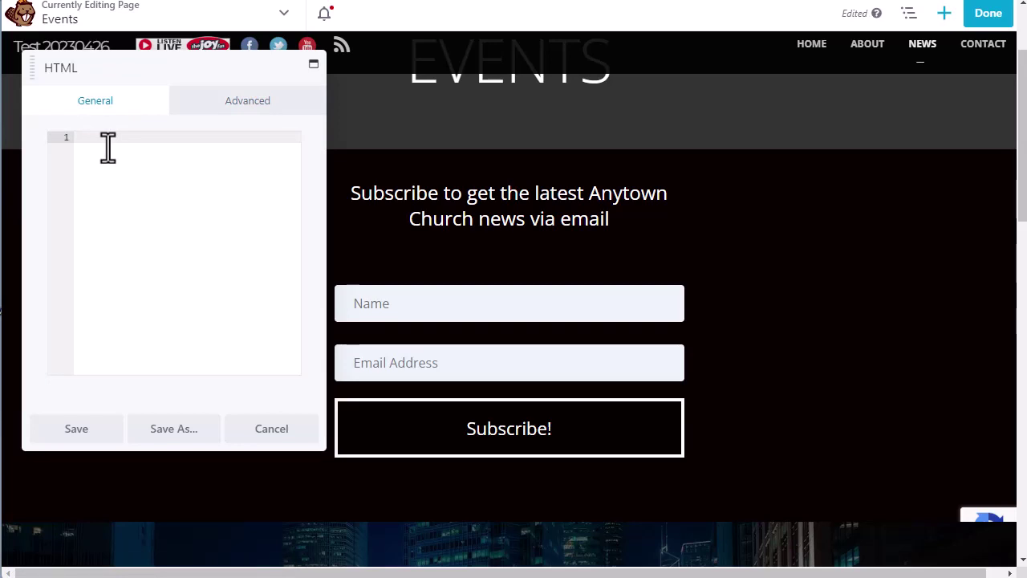
{"action": "type", "text": "<style type=\"text/css\"> <!-- .display_archive {font-family: arial,verdana; font-size: 12px;} .campaign {line-height: 125%; margin: 5px;} //--> </style> <script language=\"javascript\" src=\"//ourchurch.us11.list-manage.com/generate-js/?u=3fc2d46ea0286a93f8518d2af&fid=29736&show=10\" type=\"text/javascript\"></script>"}
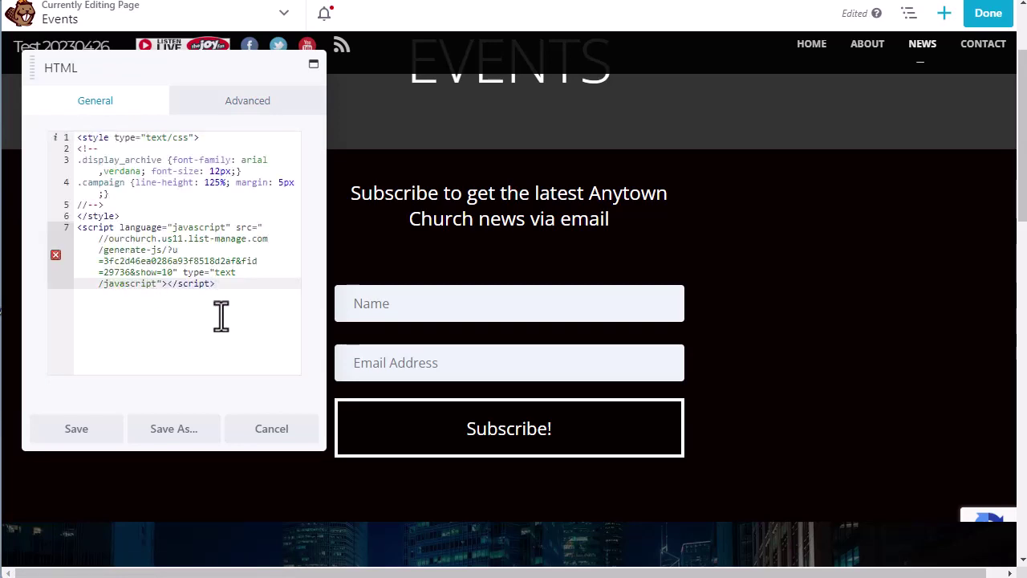
{"action": "left_click", "coordinate": [76, 435]}
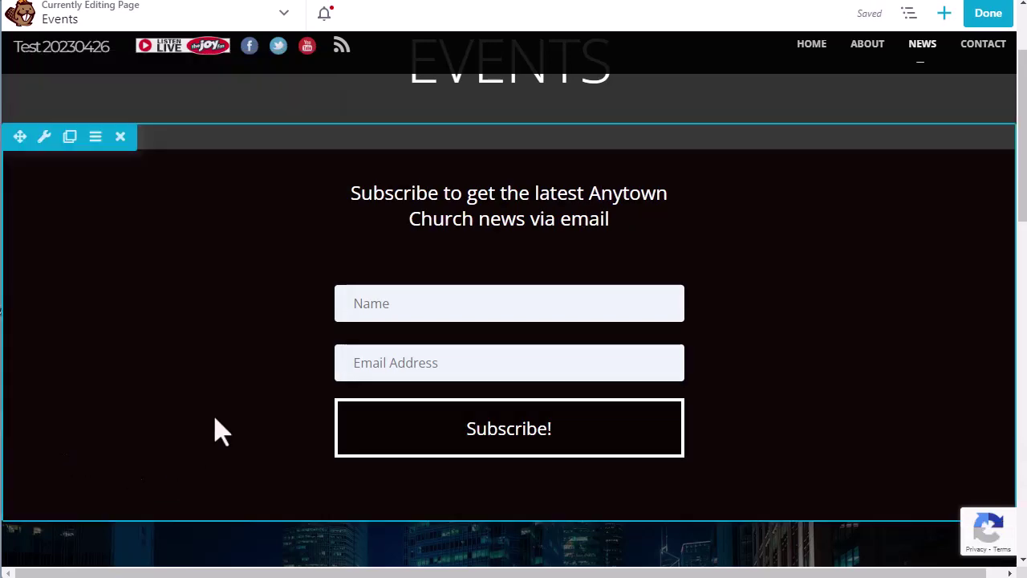
Finish editing the Events page and publish the changes
{"action": "scroll", "coordinate": [216, 413], "scroll_direction": "down", "scroll_amount": 1}
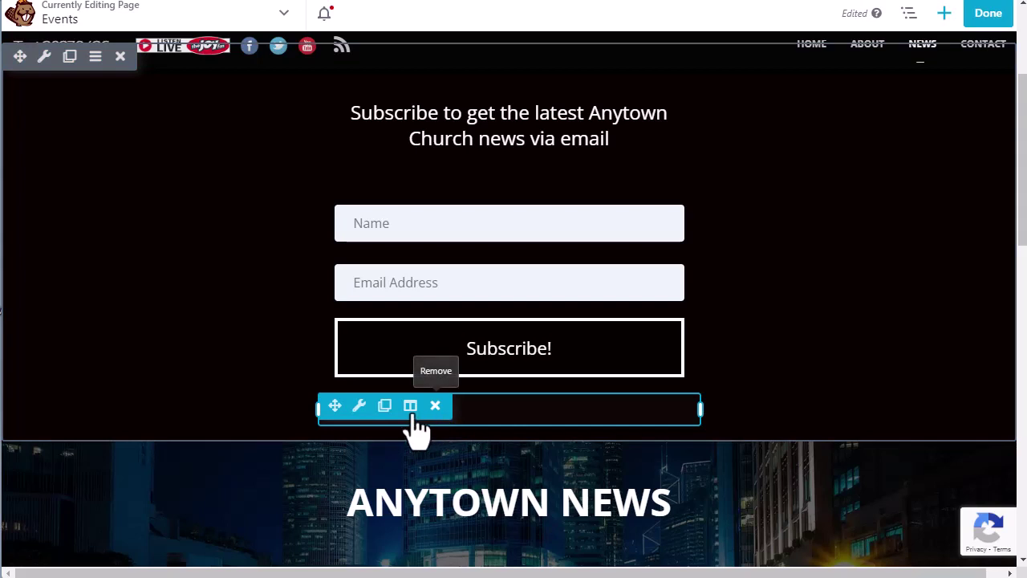
{"action": "left_click", "coordinate": [435, 405]}
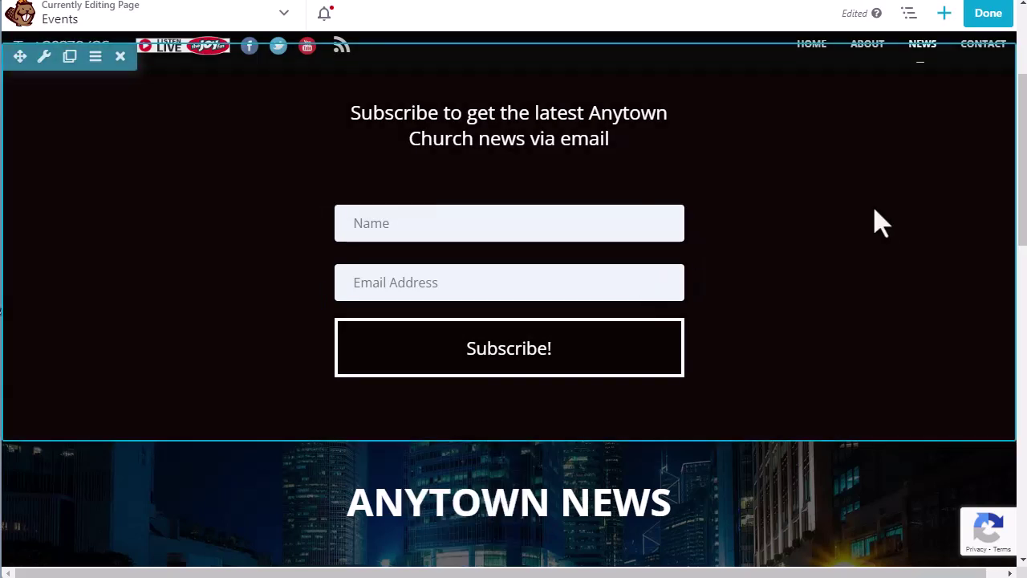
{"action": "left_click", "coordinate": [990, 24]}
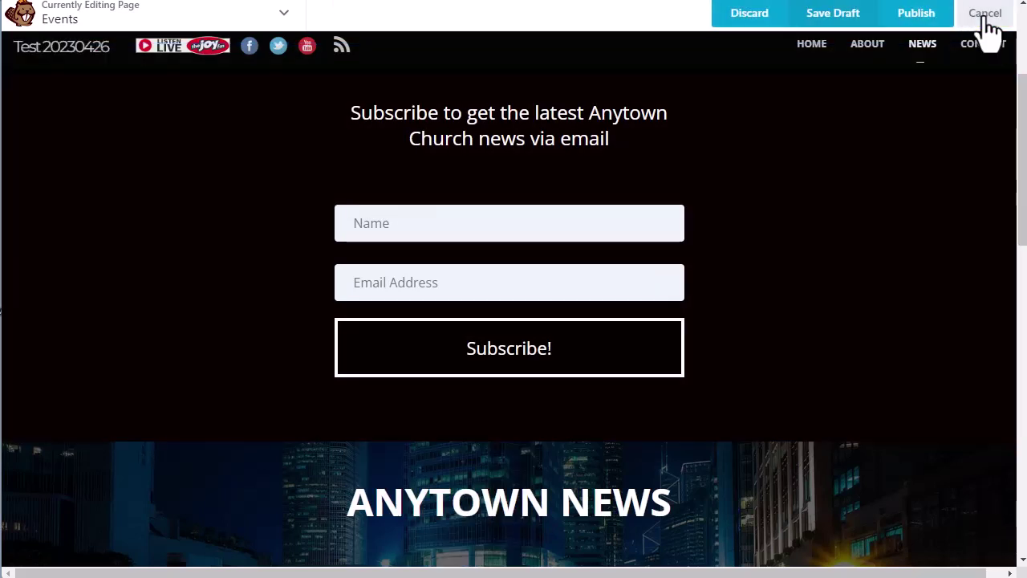
{"action": "left_click", "coordinate": [916, 18]}
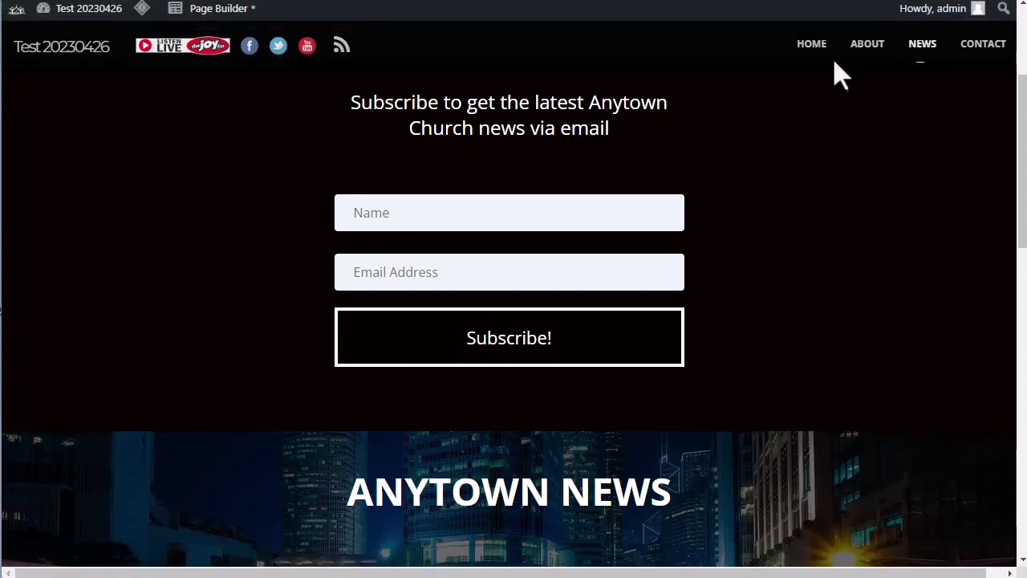
Reload the News page by way of the home page and check the newsletter archive below the Subscribe! form
{"action": "left_click", "coordinate": [812, 44]}
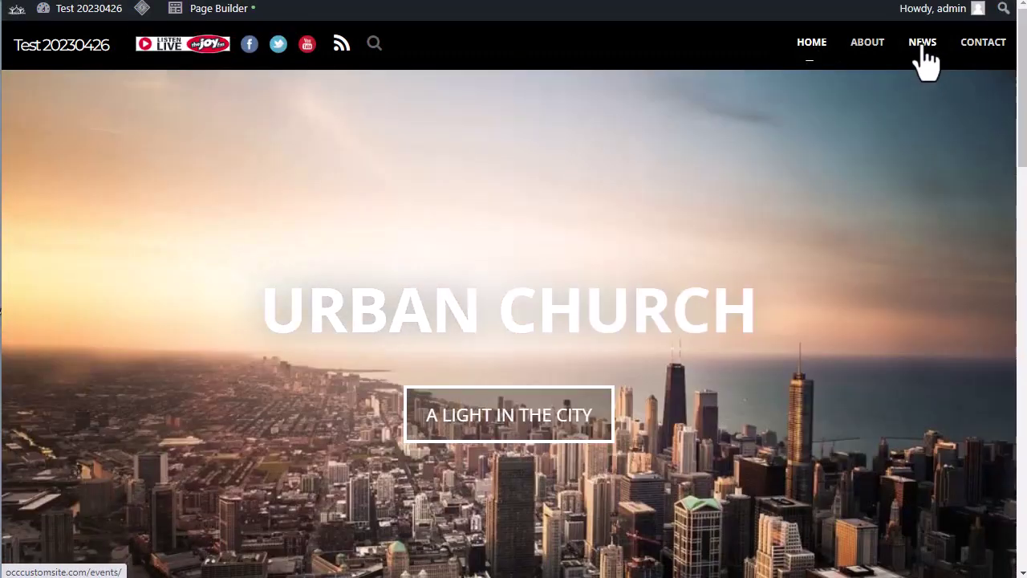
{"action": "left_click", "coordinate": [923, 45]}
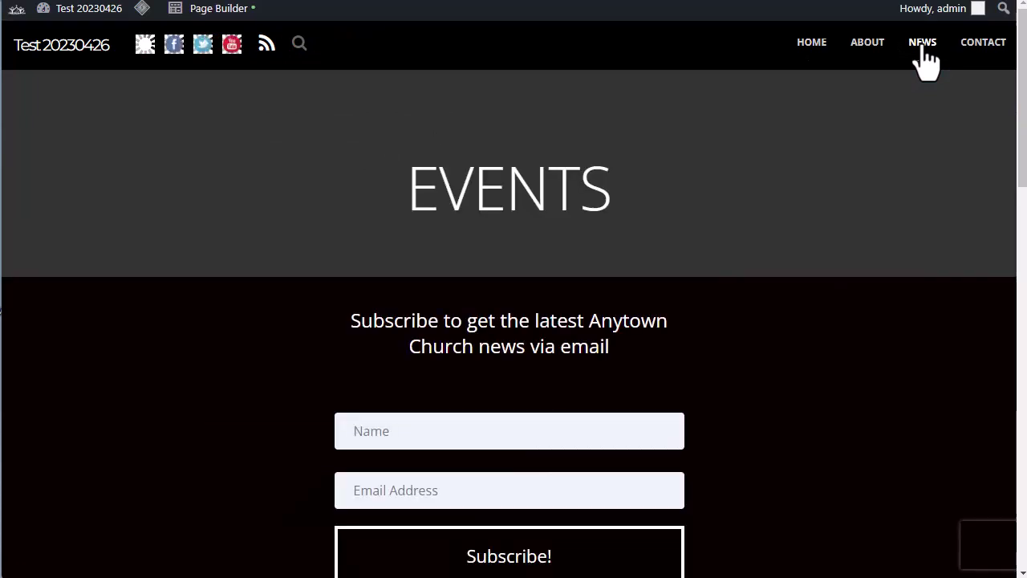
{"action": "scroll", "coordinate": [809, 201], "scroll_direction": "down", "scroll_amount": 2}
{"action": "scroll", "coordinate": [783, 204], "scroll_direction": "down", "scroll_amount": 2}
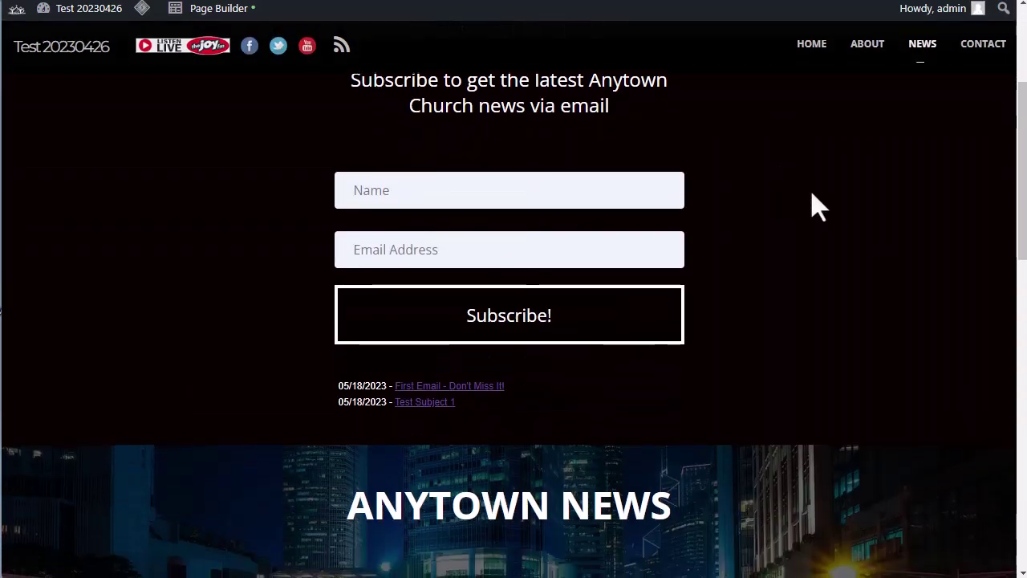